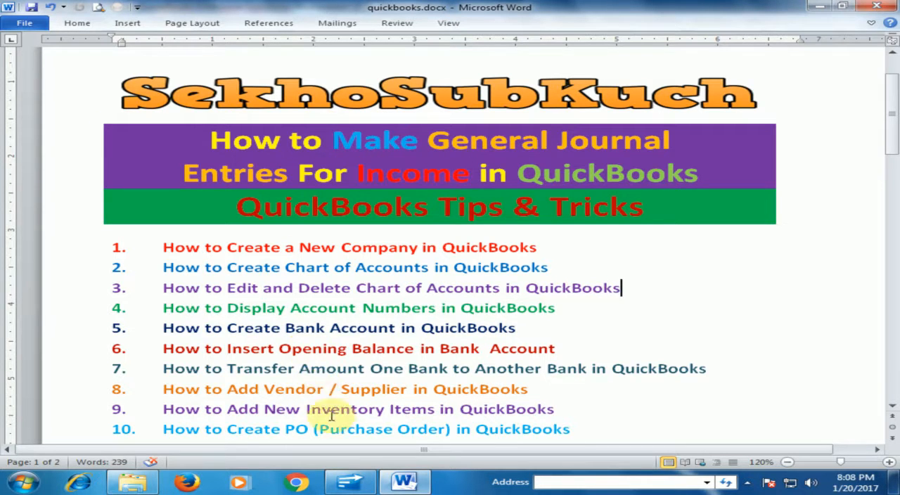
- Switch to QuickBooks and review the Repair Laptop, Repair PC and Undeposited Funds accounts in the Chart of Accounts, closing the list when done
{"action": "left_click", "coordinate": [351, 485]}
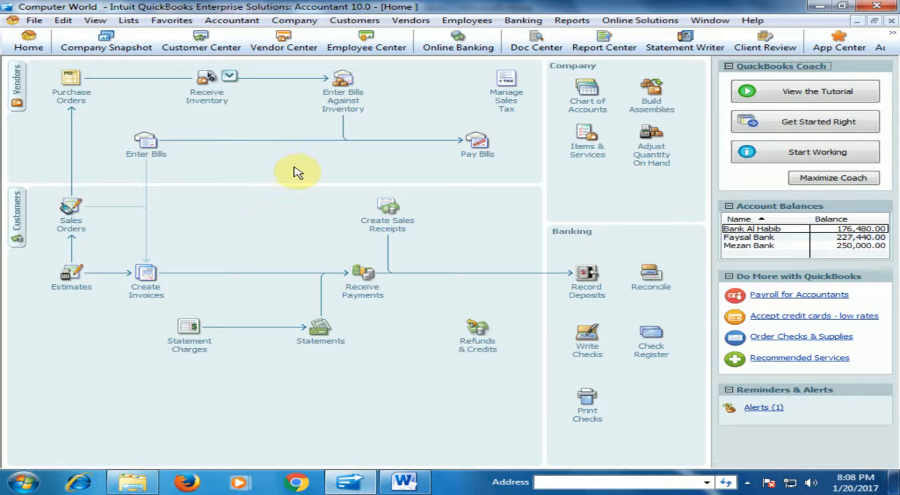
{"action": "left_click", "coordinate": [582, 107]}
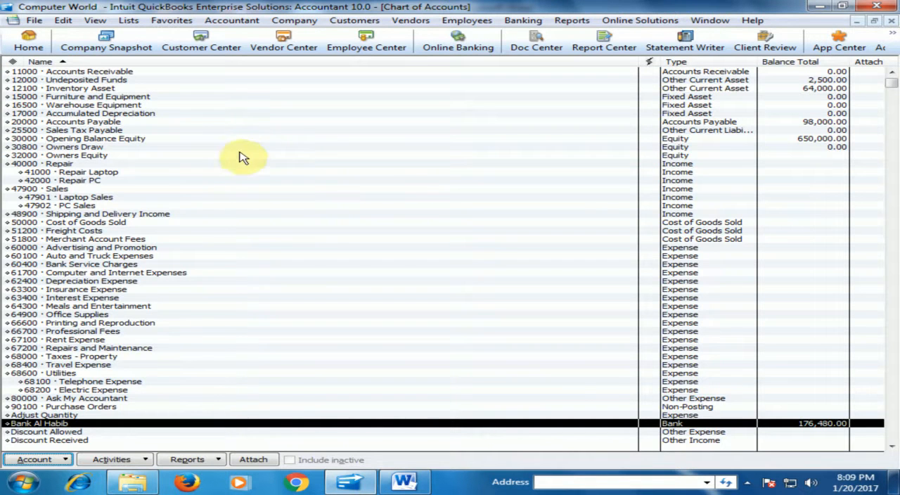
{"action": "left_click", "coordinate": [88, 173]}
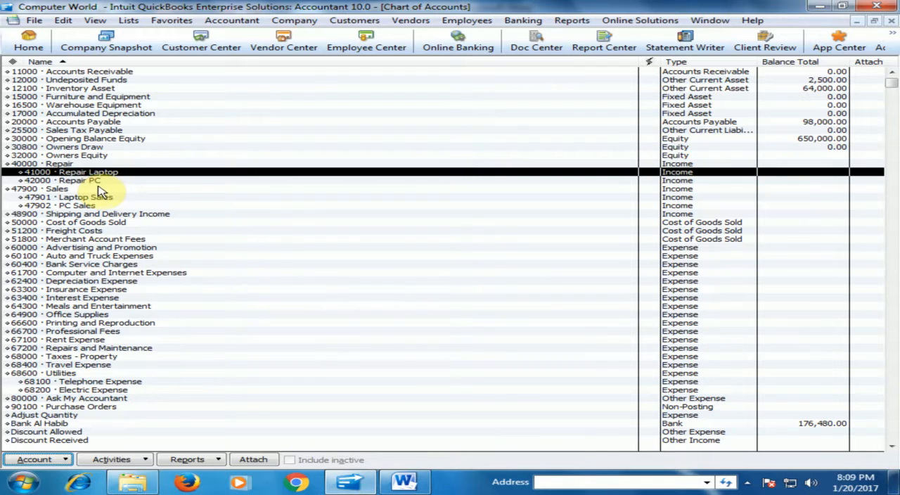
{"action": "left_click", "coordinate": [94, 182]}
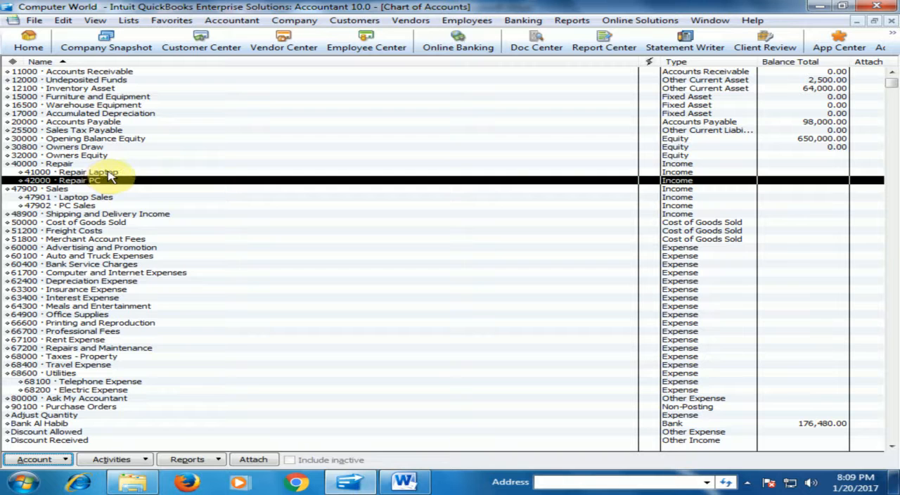
{"action": "left_click", "coordinate": [108, 172]}
{"action": "left_click", "coordinate": [90, 180]}
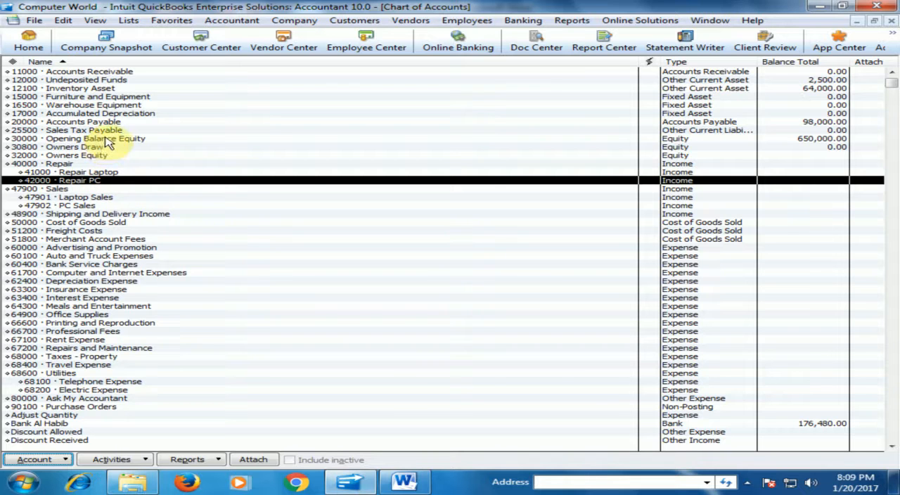
{"action": "left_click", "coordinate": [99, 80]}
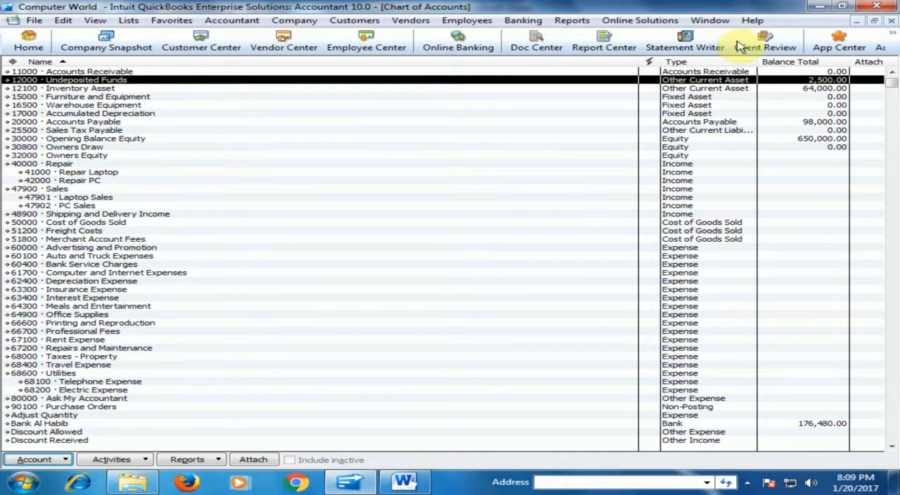
{"action": "left_click", "coordinate": [892, 22]}
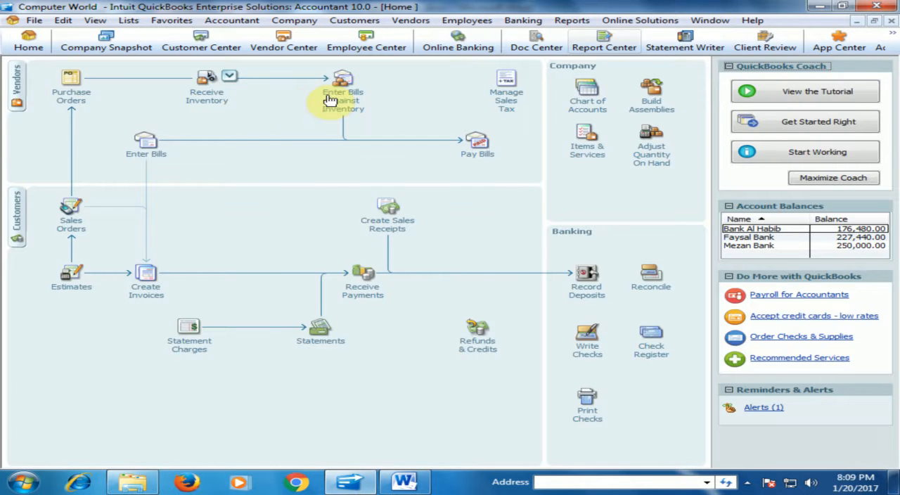
- Start a new general journal entry and debit the Undeposited Funds account 1,000 on its first line
{"action": "left_click", "coordinate": [226, 22]}
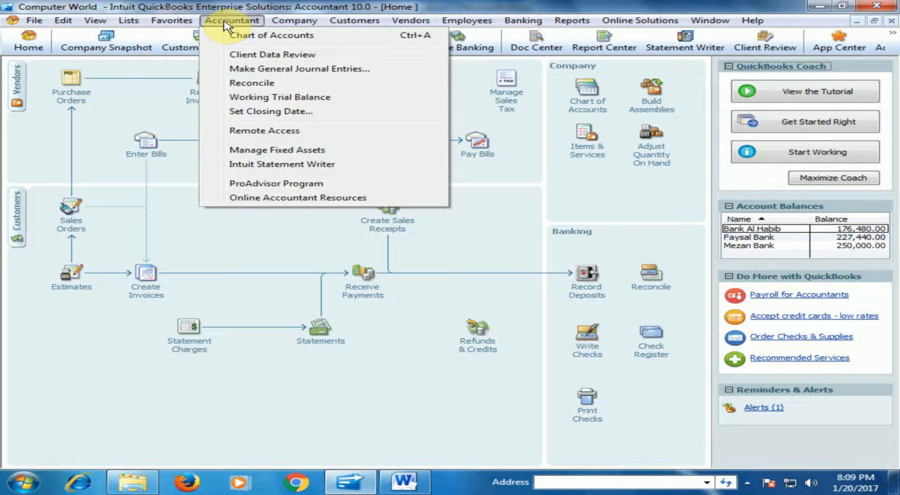
{"action": "left_click", "coordinate": [281, 71]}
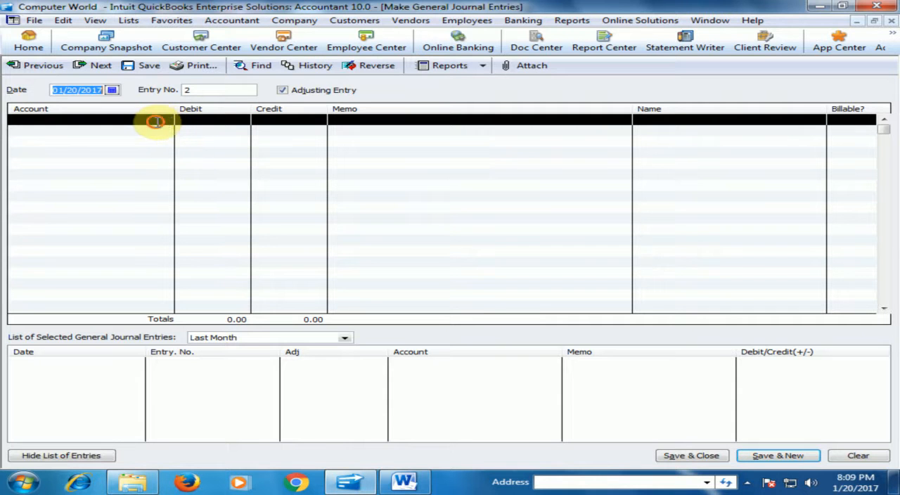
{"action": "left_click", "coordinate": [159, 121]}
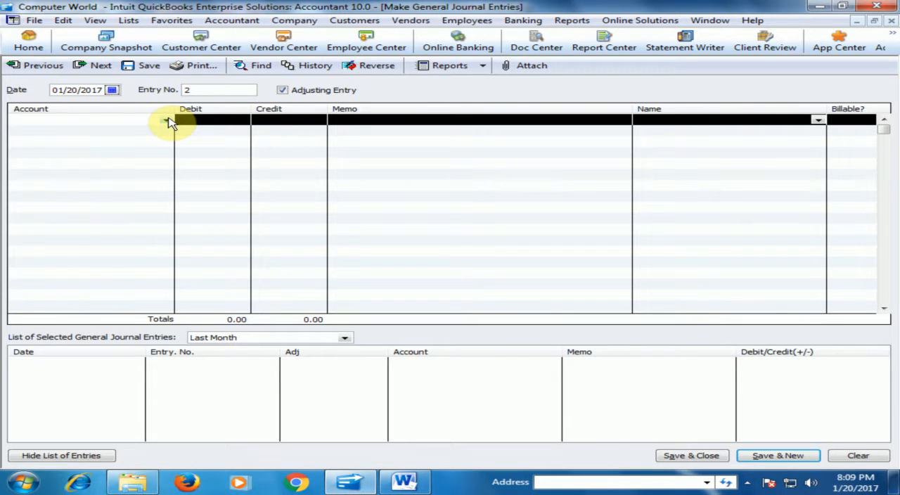
{"action": "left_click", "coordinate": [168, 121]}
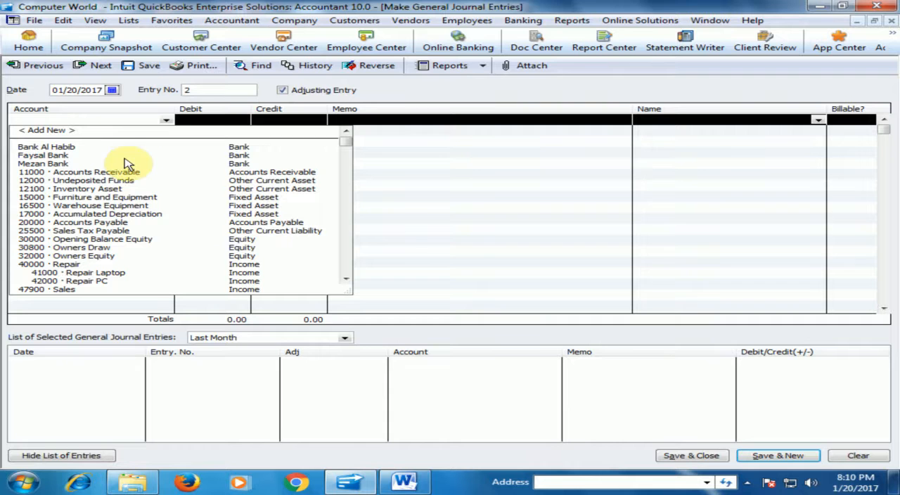
{"action": "left_click", "coordinate": [125, 181]}
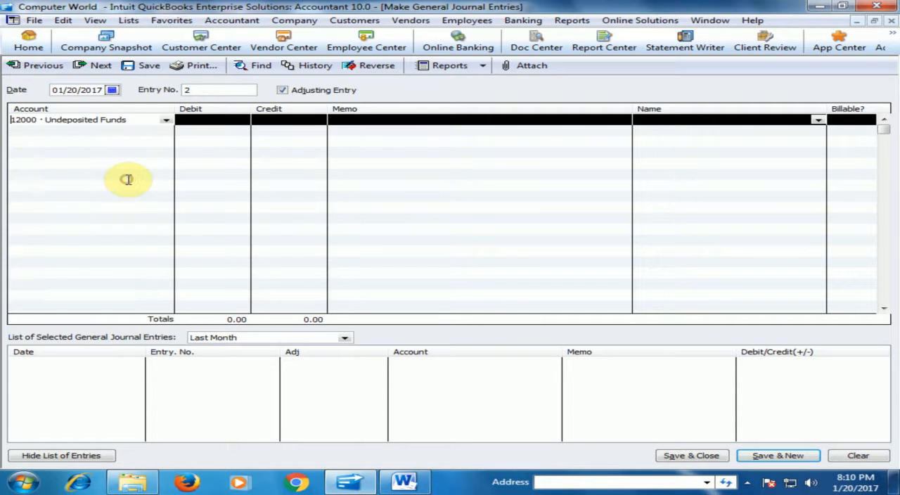
{"action": "left_click", "coordinate": [225, 121]}
{"action": "type", "text": "1000"}
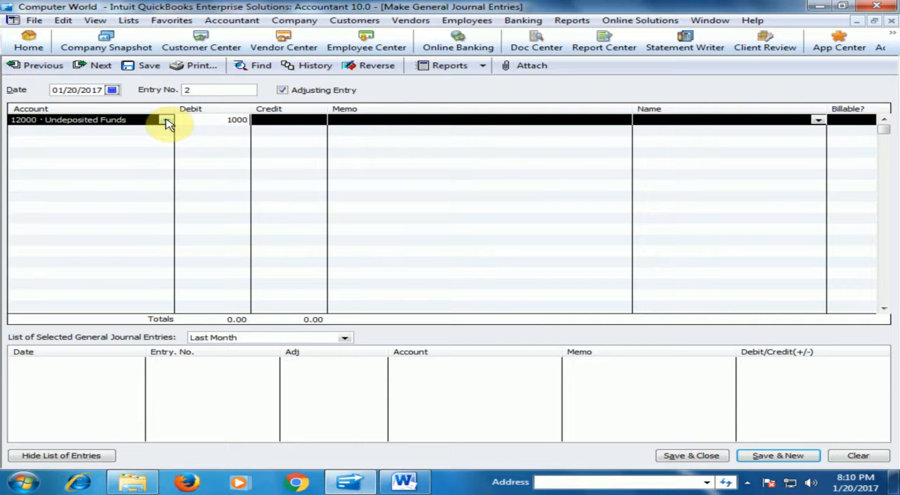
{"action": "key", "text": "Tab"}
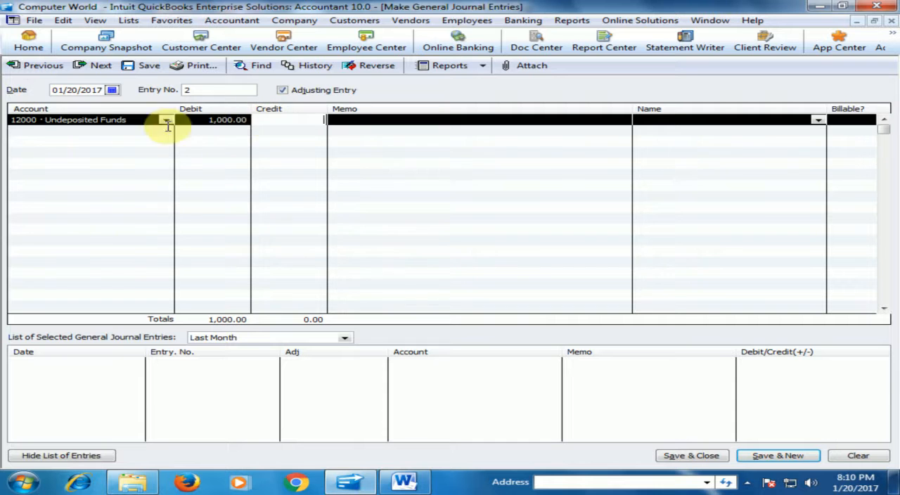
- Assign the balancing 1,000.00 credit on the second line to the Repair Laptop income account
{"action": "left_click", "coordinate": [104, 132]}
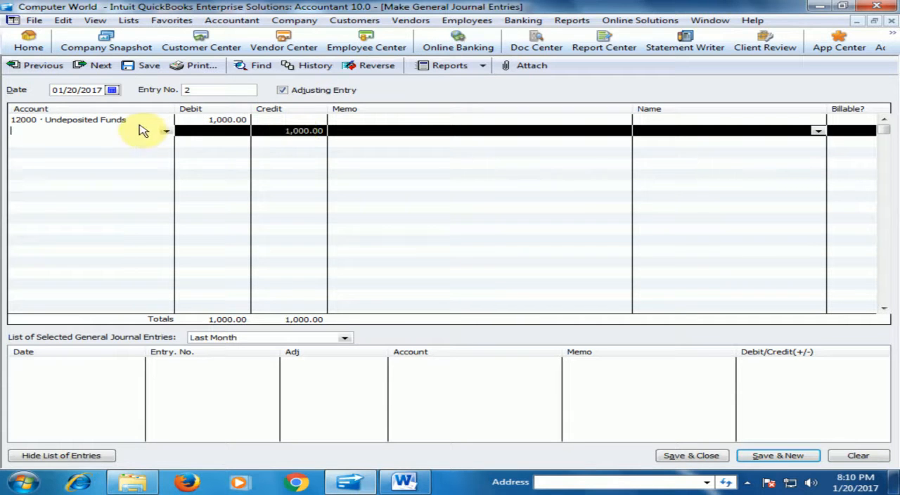
{"action": "left_click", "coordinate": [167, 132]}
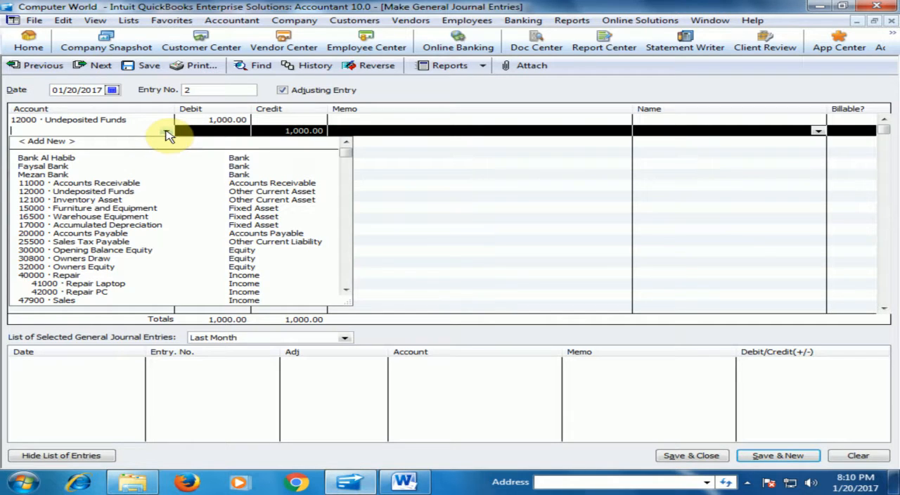
{"action": "left_click", "coordinate": [102, 284]}
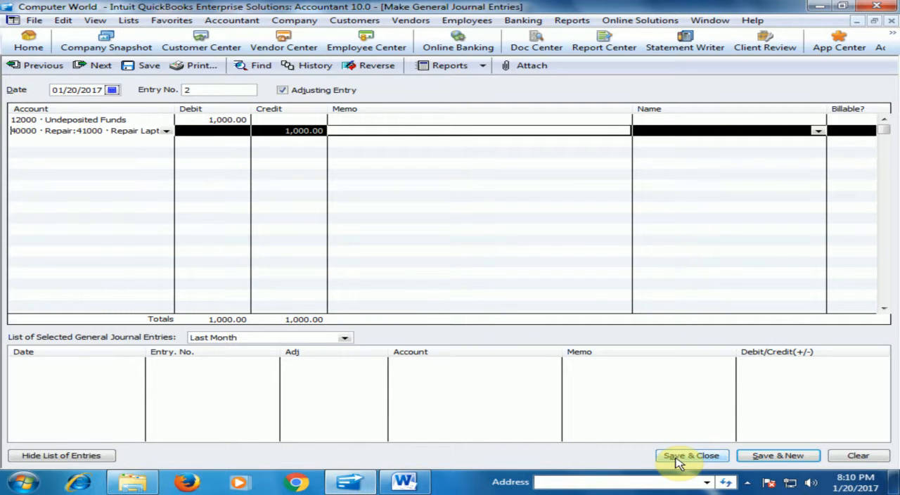
- Enter the memo "Repair laptop" on both the debit and credit lines, and save and close the journal entry
{"action": "left_click", "coordinate": [476, 121]}
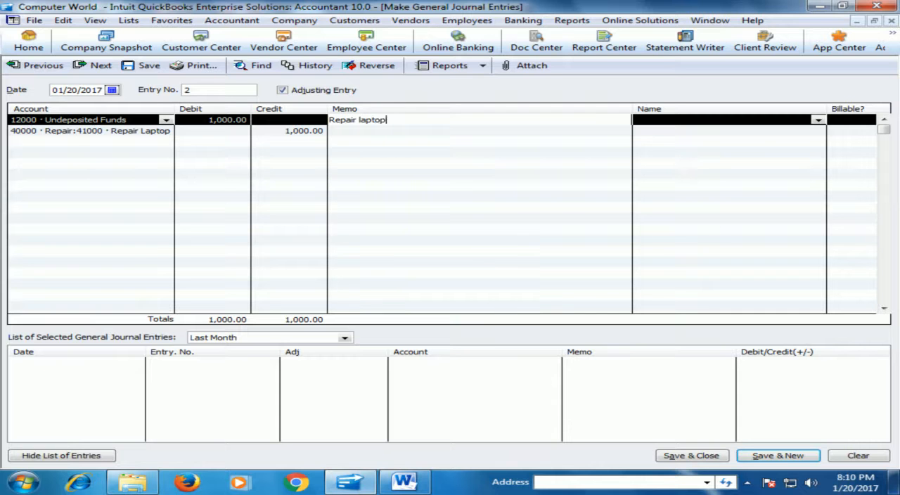
{"action": "key", "text": "Tab"}
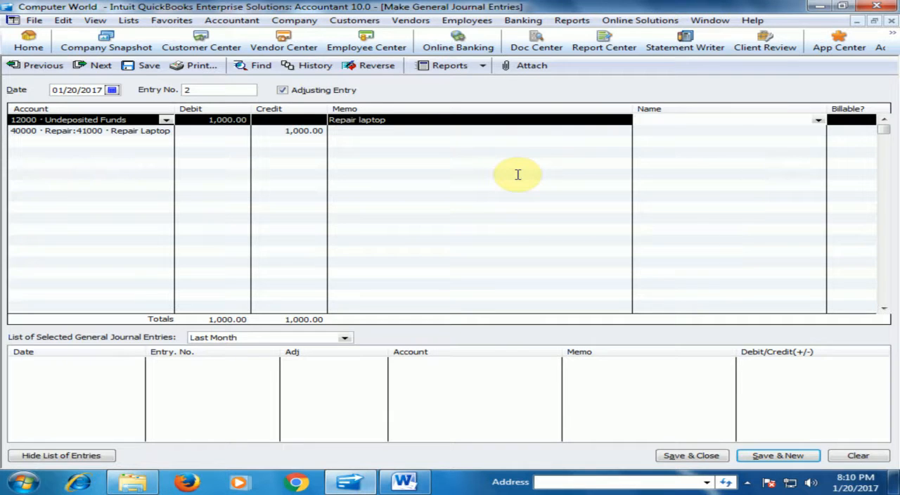
{"action": "left_click", "coordinate": [529, 132]}
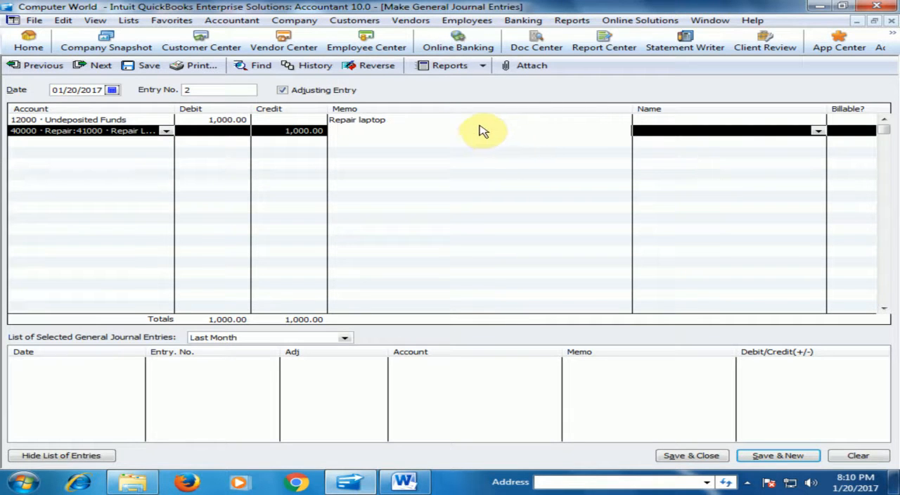
{"action": "left_click", "coordinate": [386, 120]}
{"action": "left_click_drag", "start_coordinate": [385, 119], "coordinate": [321, 118]}
{"action": "key", "text": "ctrl+c"}
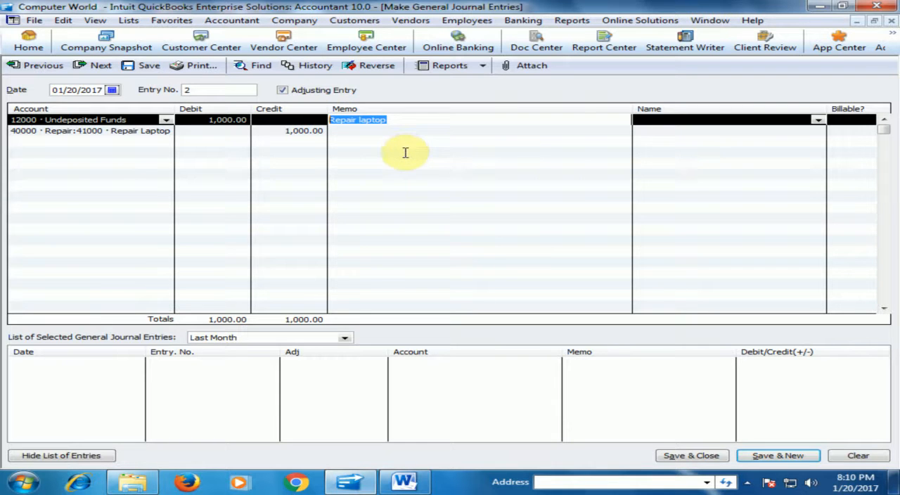
{"action": "left_click", "coordinate": [383, 131]}
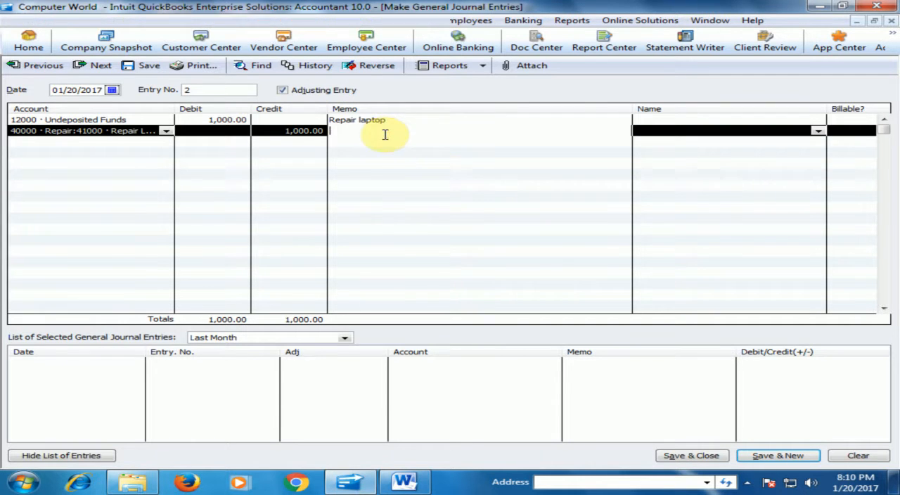
{"action": "key", "text": "ctrl+v"}
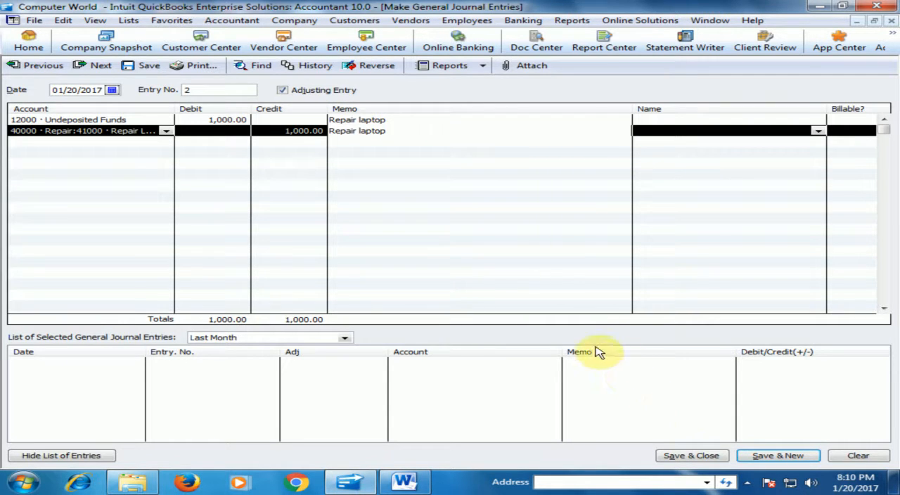
{"action": "left_click", "coordinate": [685, 457]}
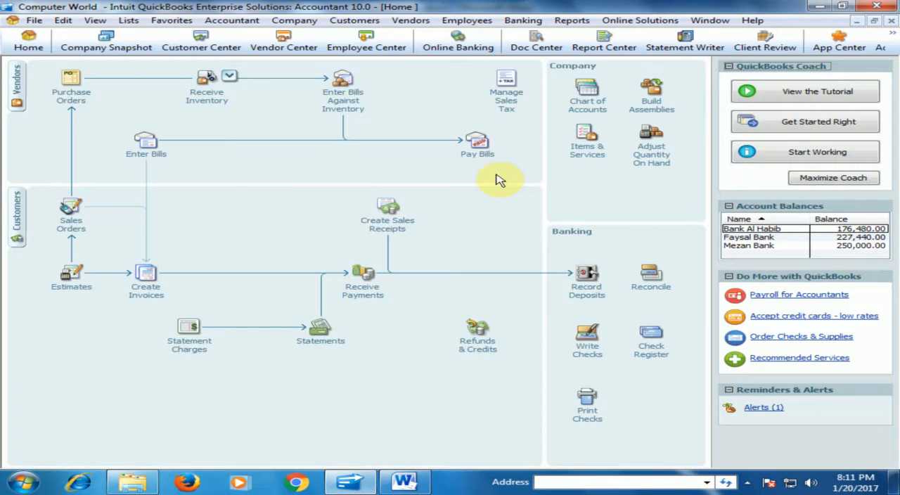
- Check the Undeposited Funds balance in the Chart of Accounts, and close the list
{"action": "left_click", "coordinate": [585, 99]}
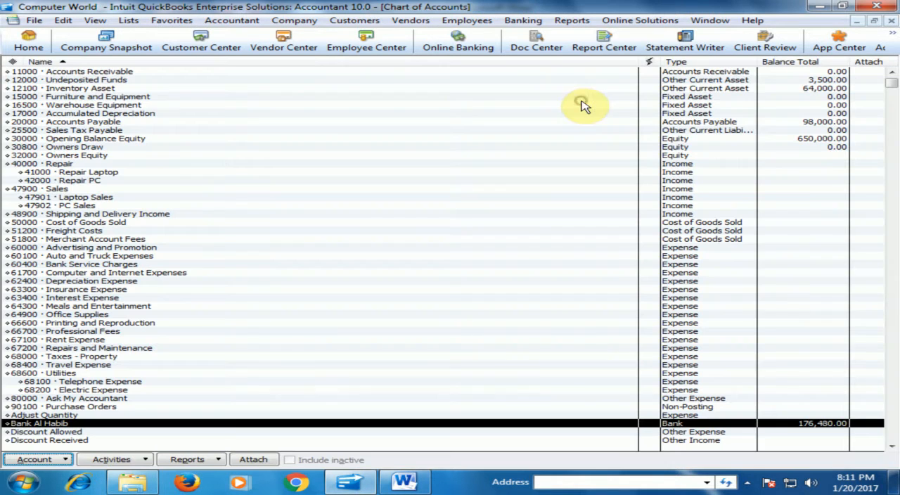
{"action": "left_click", "coordinate": [102, 80]}
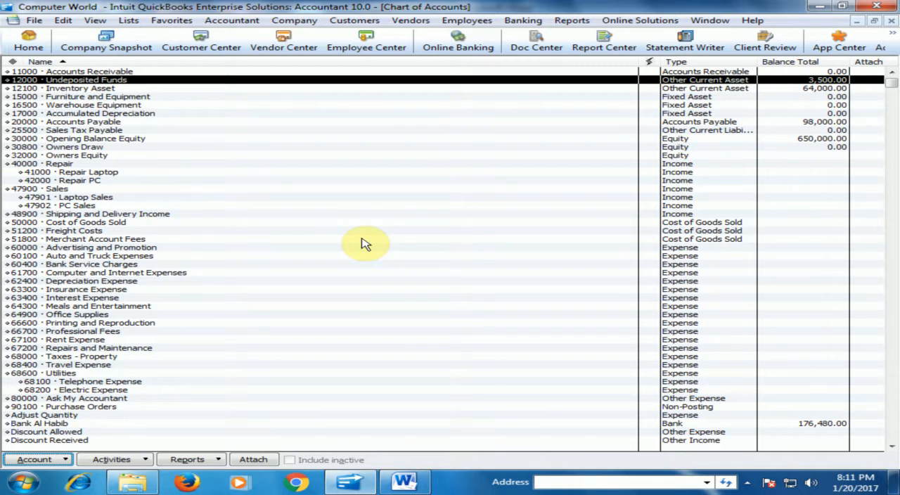
{"action": "left_click", "coordinate": [892, 20]}
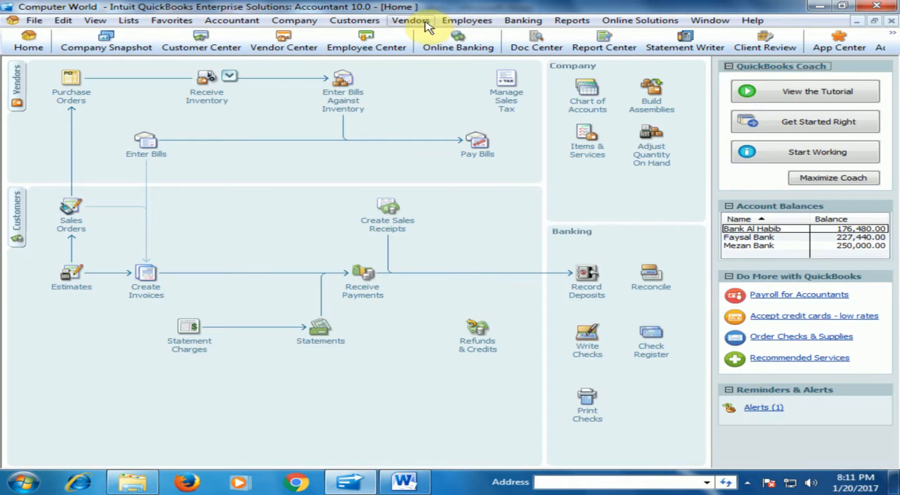
- View the accountant's memorized Adjusted Trial Balance report to check the journal adjustment, and close it
{"action": "left_click", "coordinate": [572, 21]}
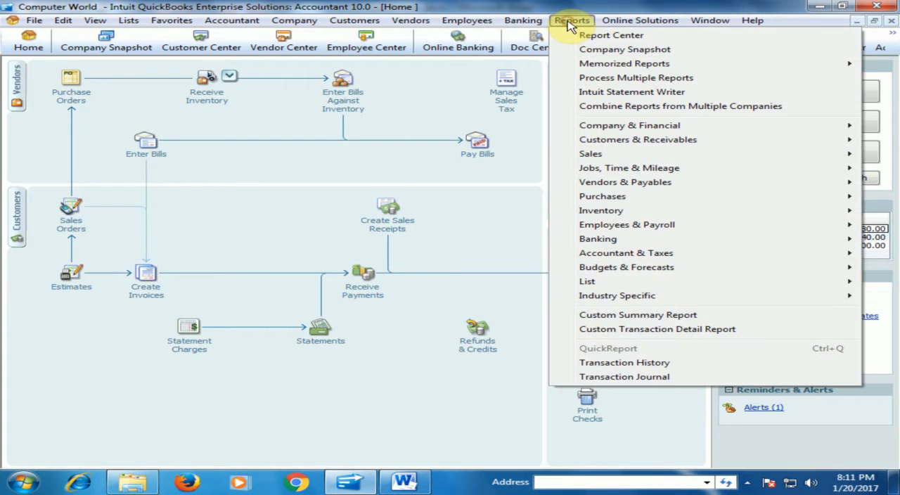
{"action": "mouse_move", "coordinate": [607, 68]}
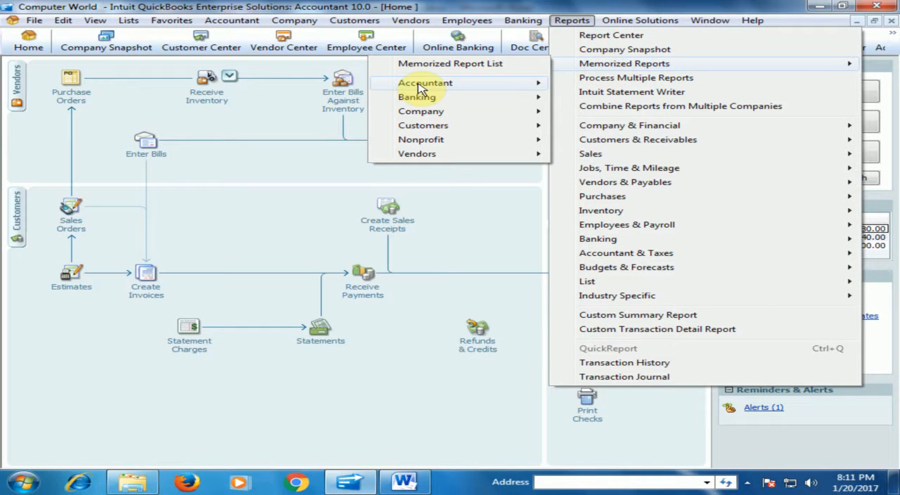
{"action": "mouse_move", "coordinate": [421, 87]}
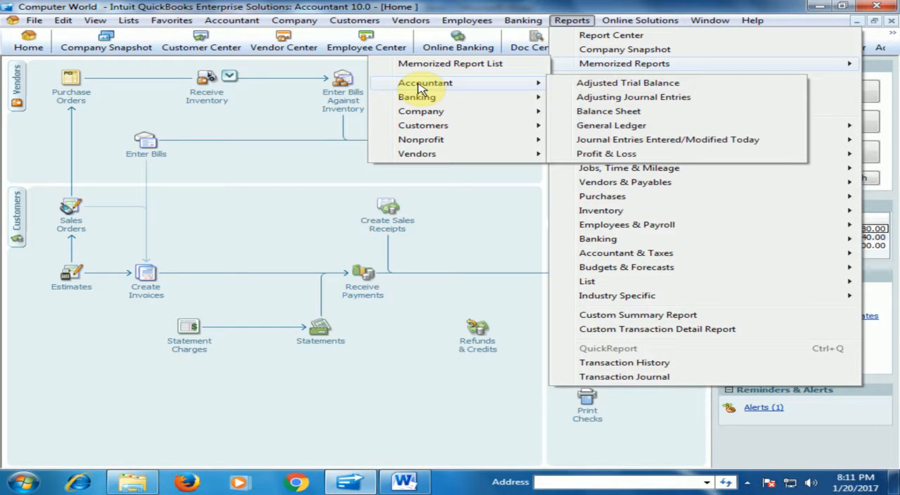
{"action": "left_click", "coordinate": [606, 83]}
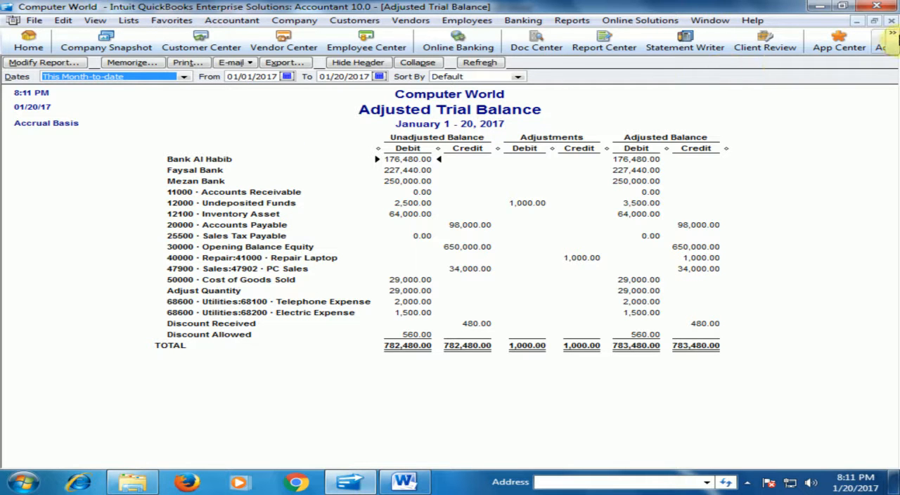
{"action": "left_click", "coordinate": [891, 20]}
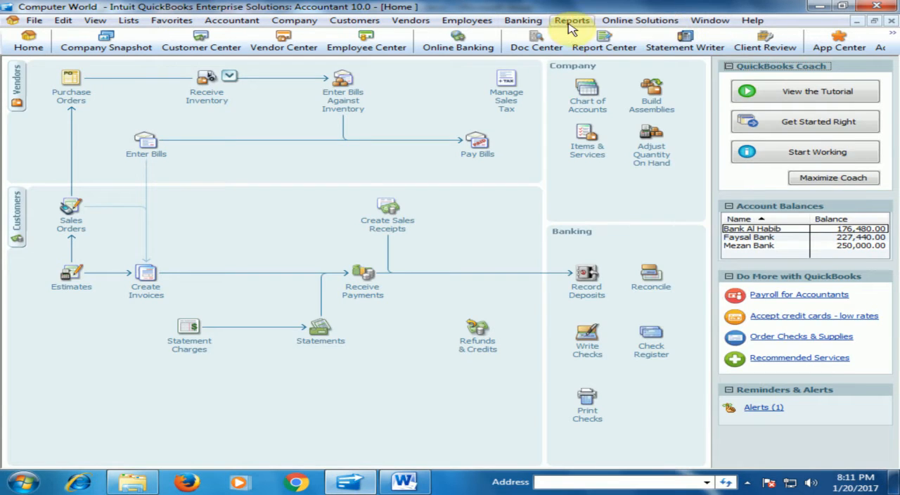
- Open the accountant's memorized Profit & Loss report to examine the repair income and total income
{"action": "left_click", "coordinate": [571, 21]}
{"action": "mouse_move", "coordinate": [569, 64]}
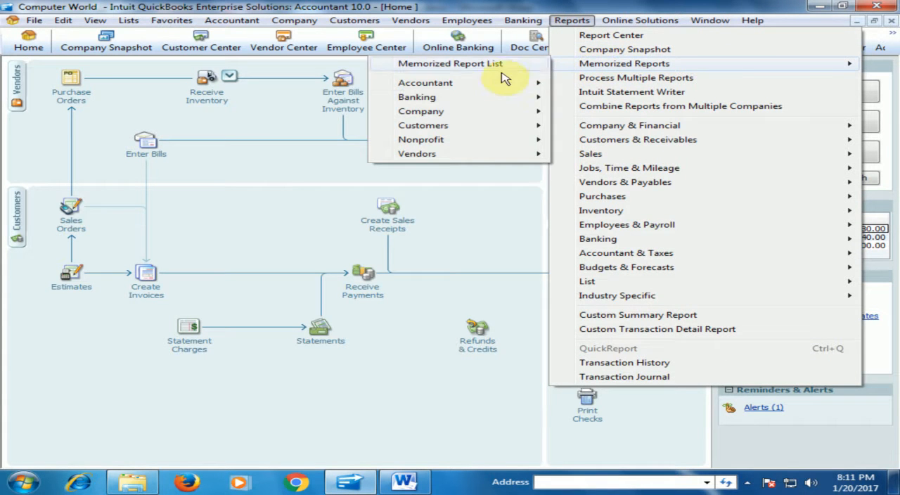
{"action": "mouse_move", "coordinate": [485, 85]}
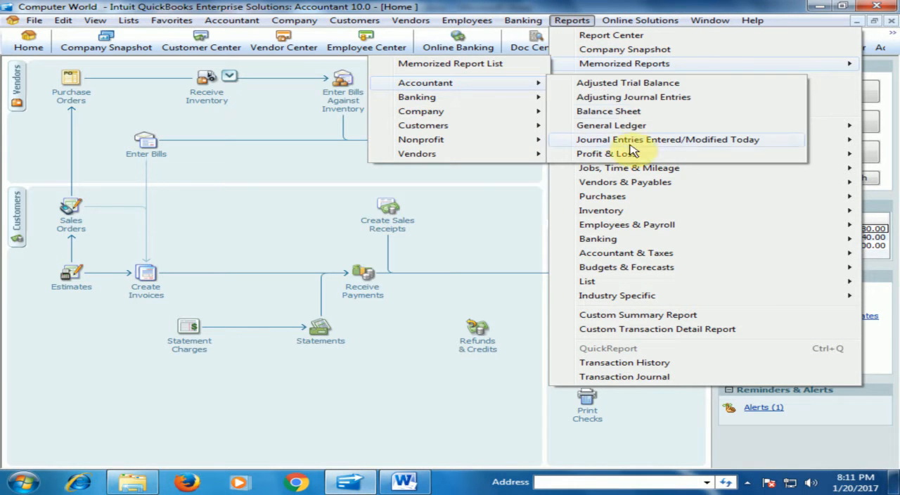
{"action": "left_click", "coordinate": [606, 154]}
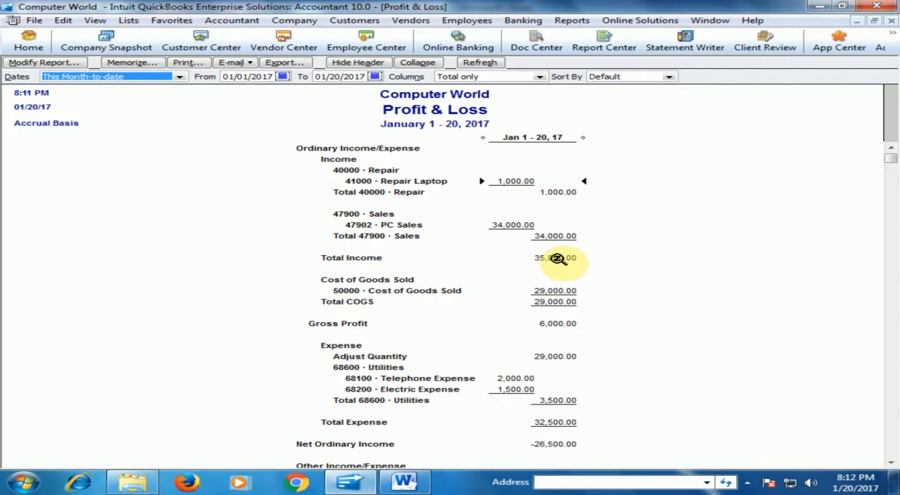
- Review the expenses and net income in the rest of the Profit & Loss report, and close it
{"action": "scroll", "coordinate": [558, 259], "scroll_direction": "down", "scroll_amount": 2}
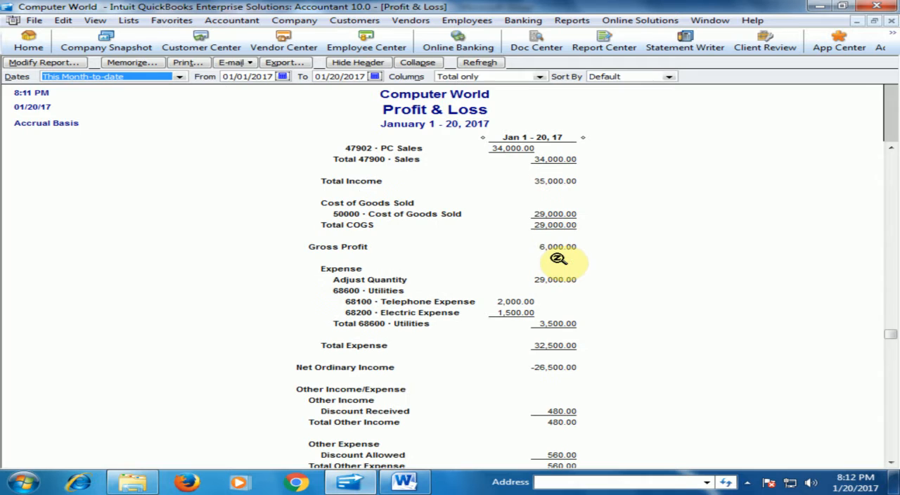
{"action": "scroll", "coordinate": [557, 259], "scroll_direction": "down", "scroll_amount": 2}
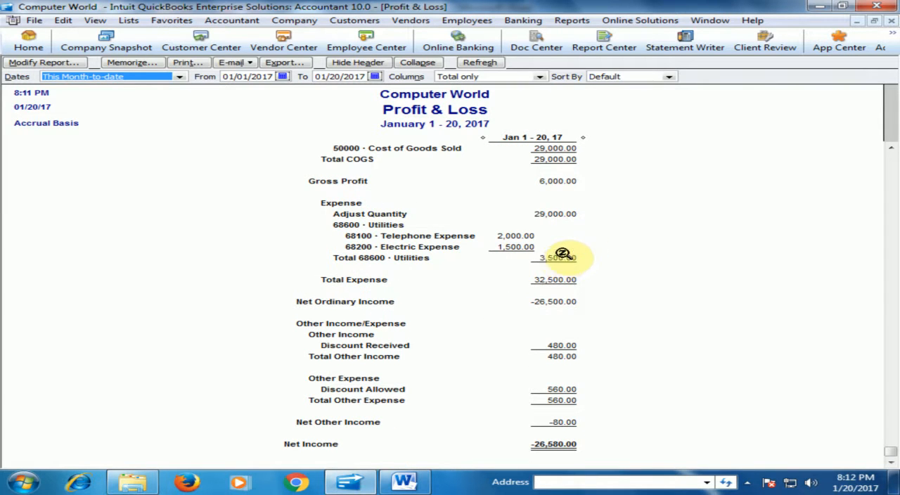
{"action": "scroll", "coordinate": [597, 227], "scroll_direction": "up", "scroll_amount": 2}
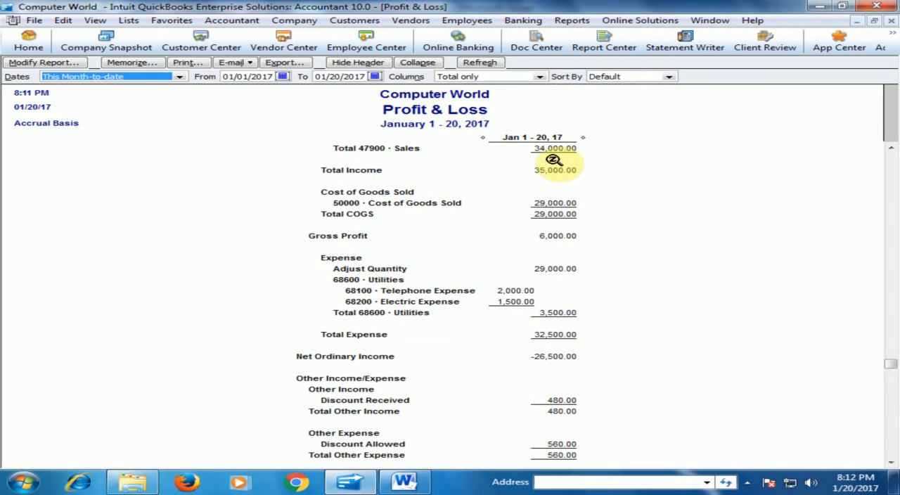
{"action": "scroll", "coordinate": [554, 160], "scroll_direction": "up", "scroll_amount": 2}
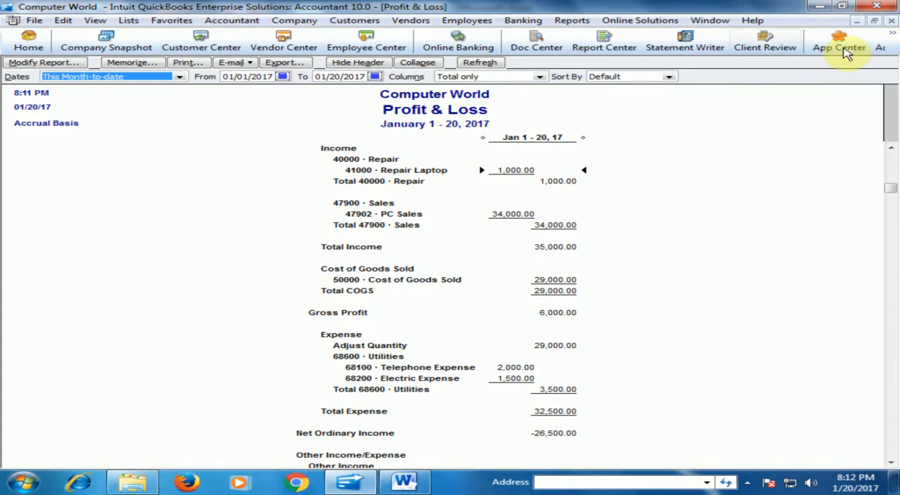
{"action": "left_click", "coordinate": [892, 25]}
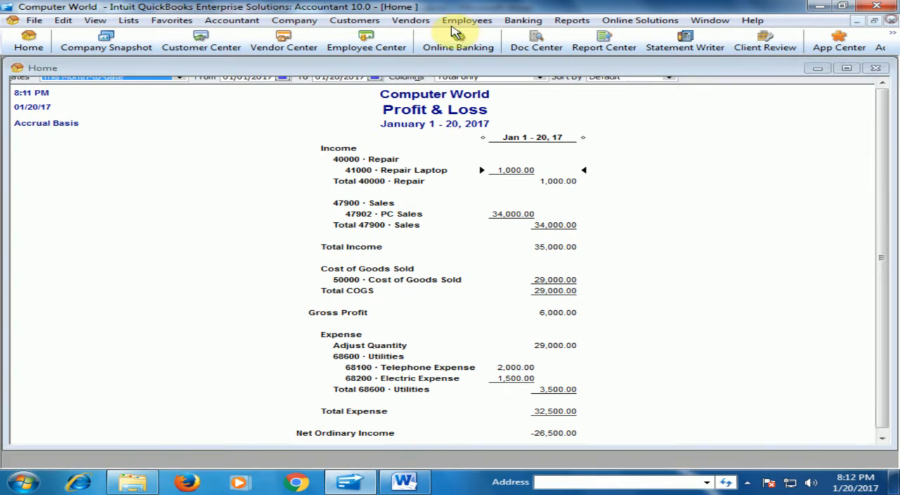
- View the accountant's memorized Balance Sheet report to check the assets, liabilities and equity, and close it
{"action": "left_click", "coordinate": [572, 20]}
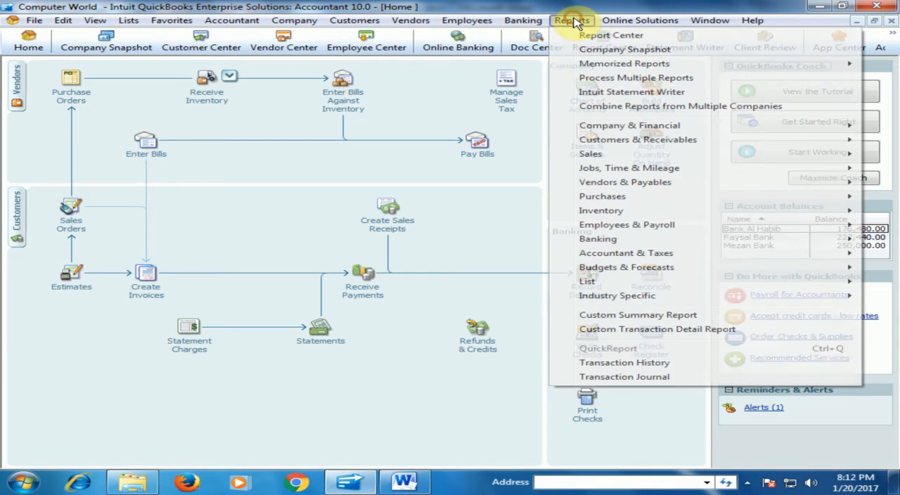
{"action": "mouse_move", "coordinate": [633, 63]}
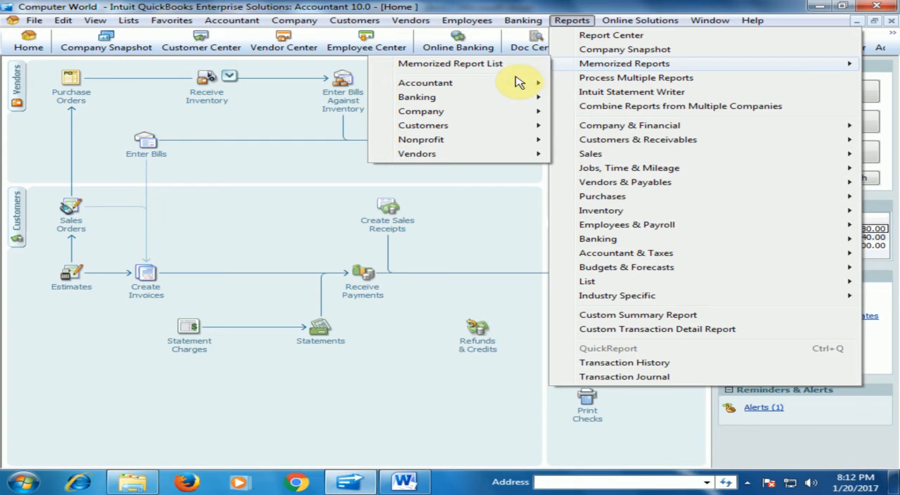
{"action": "mouse_move", "coordinate": [518, 85]}
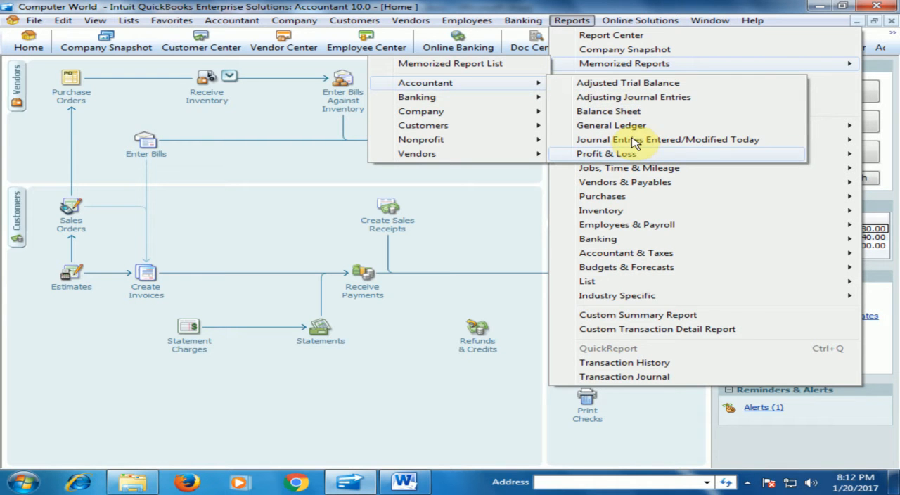
{"action": "left_click", "coordinate": [627, 113]}
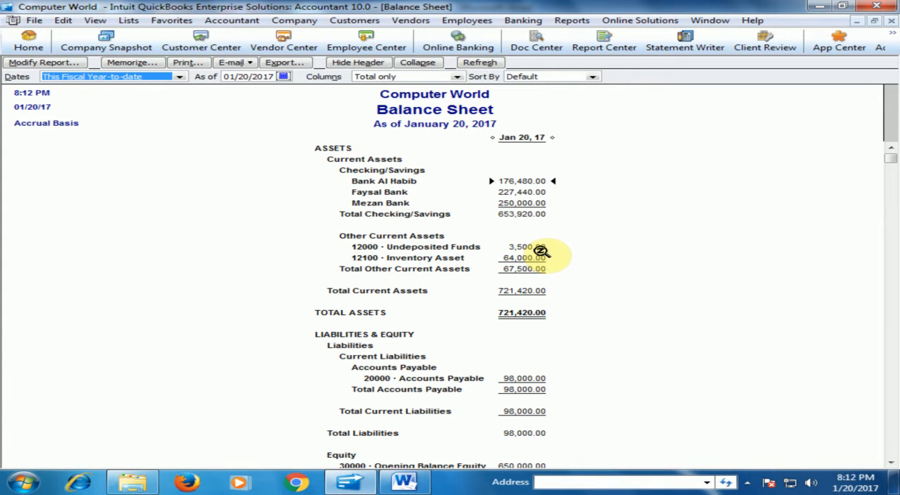
{"action": "scroll", "coordinate": [622, 256], "scroll_direction": "down", "scroll_amount": 2}
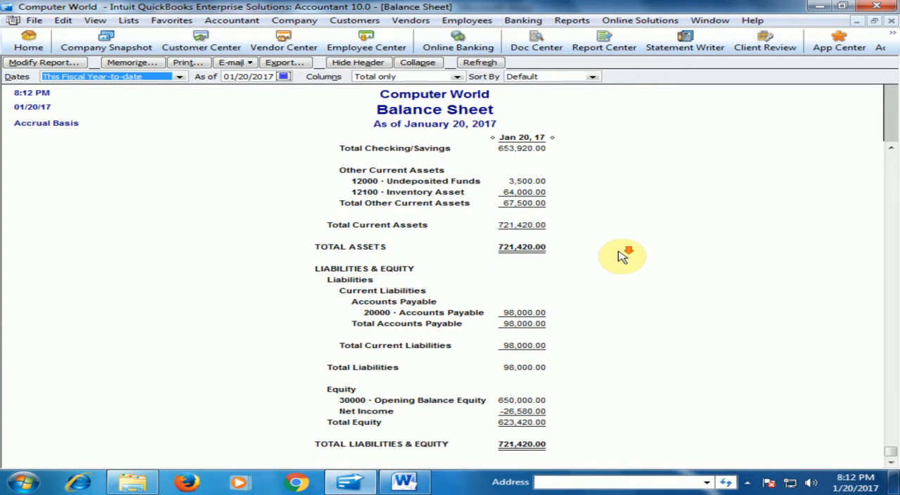
{"action": "scroll", "coordinate": [622, 256], "scroll_direction": "up", "scroll_amount": 2}
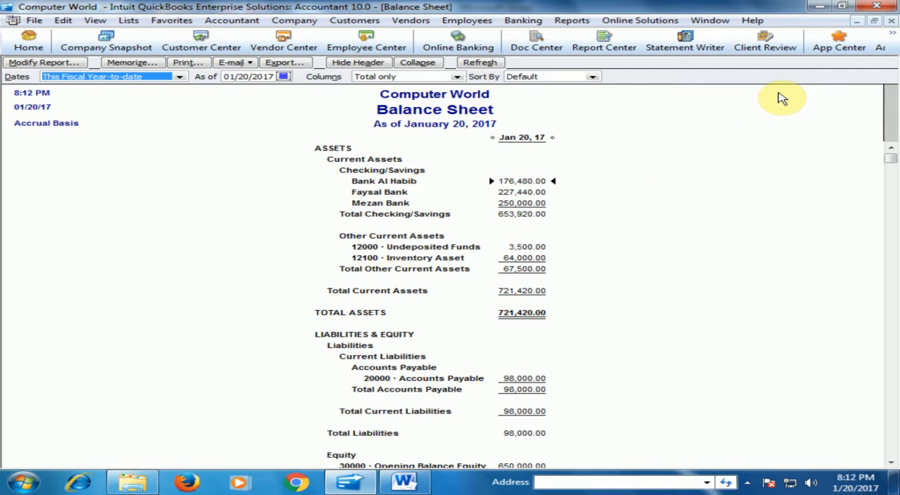
{"action": "left_click", "coordinate": [893, 22]}
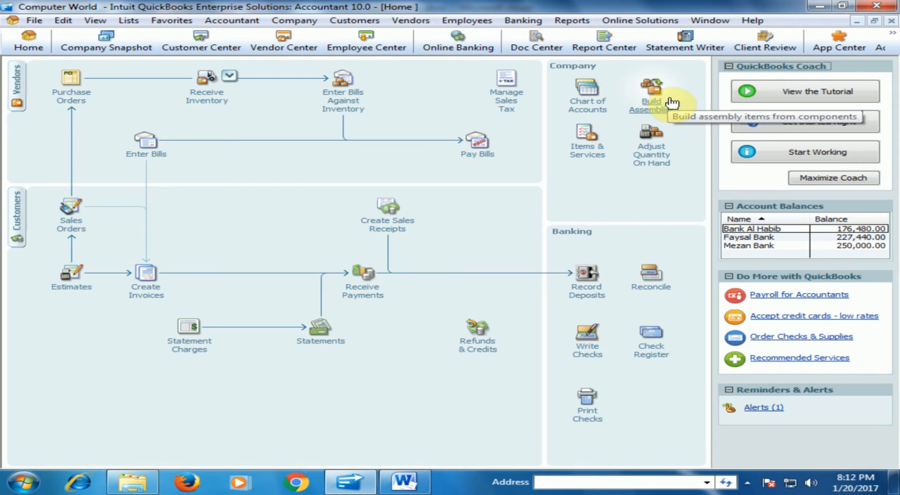